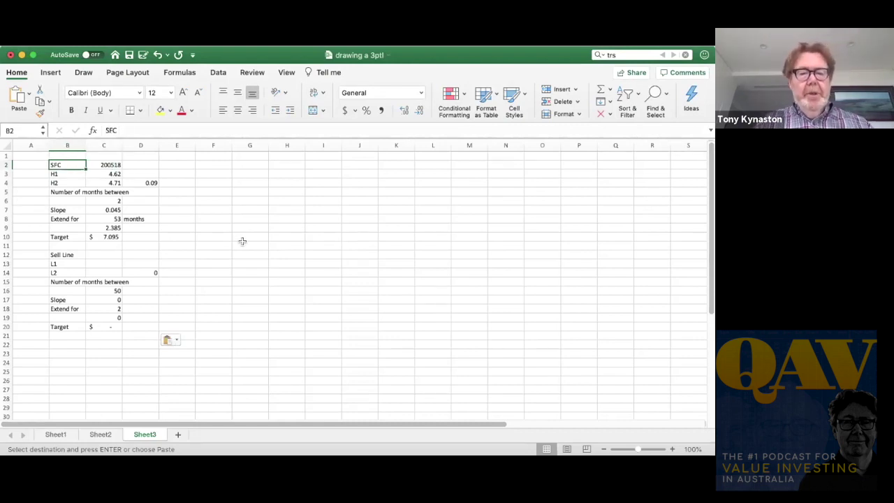
Replace the block's stock code SFC with MQG
{"action": "type", "text": "MQG"}
{"action": "key", "text": "Tab"}
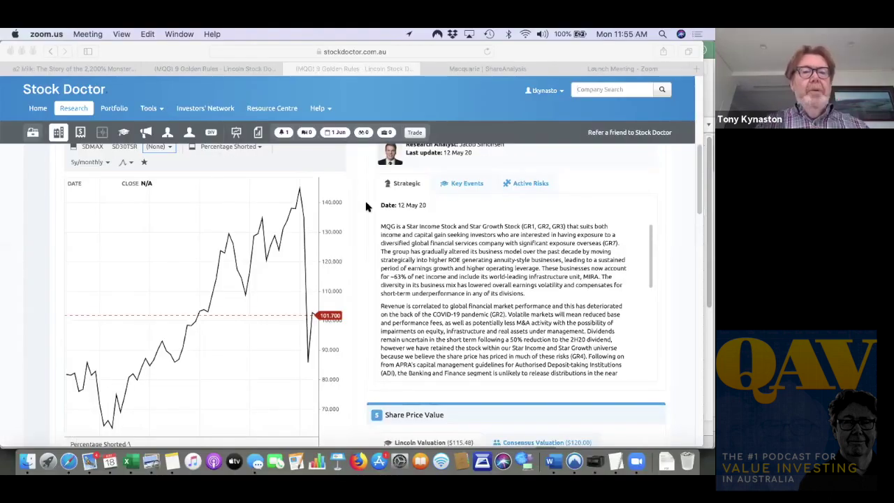
Read MQG's peak close of 144.77 on the Stock Doctor chart, then return to Excel
{"action": "scroll", "coordinate": [366, 207], "scroll_direction": "up", "scroll_amount": 2}
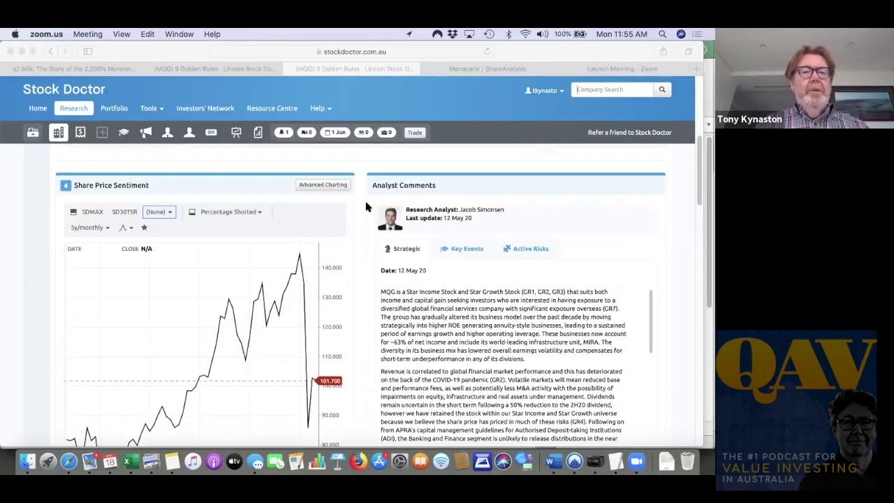
{"action": "scroll", "coordinate": [366, 207], "scroll_direction": "down", "scroll_amount": 2}
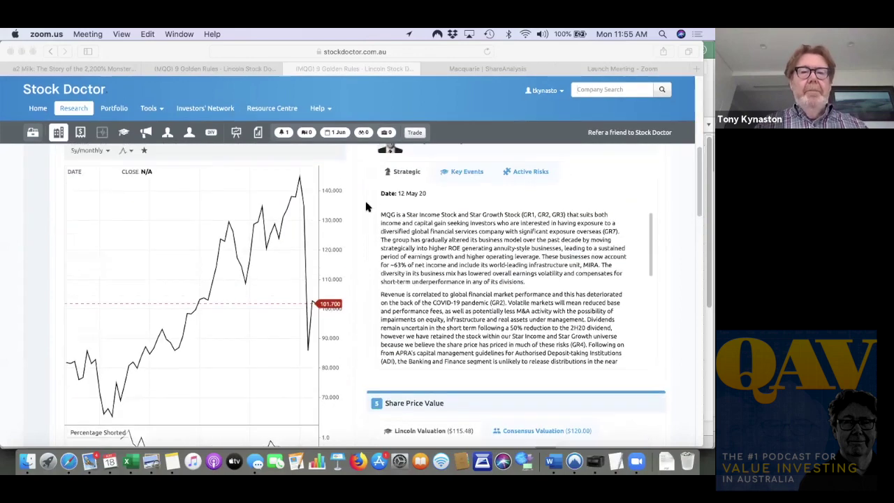
{"action": "scroll", "coordinate": [366, 207], "scroll_direction": "up", "scroll_amount": 1}
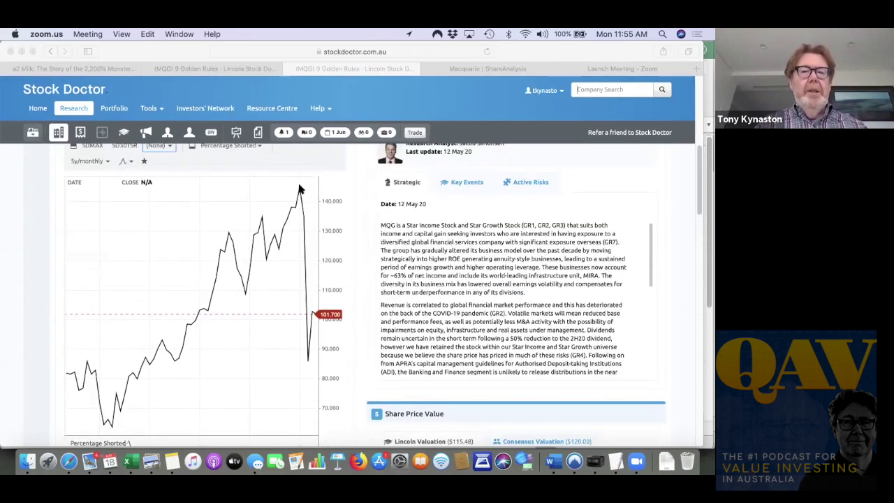
{"action": "mouse_move", "coordinate": [299, 189]}
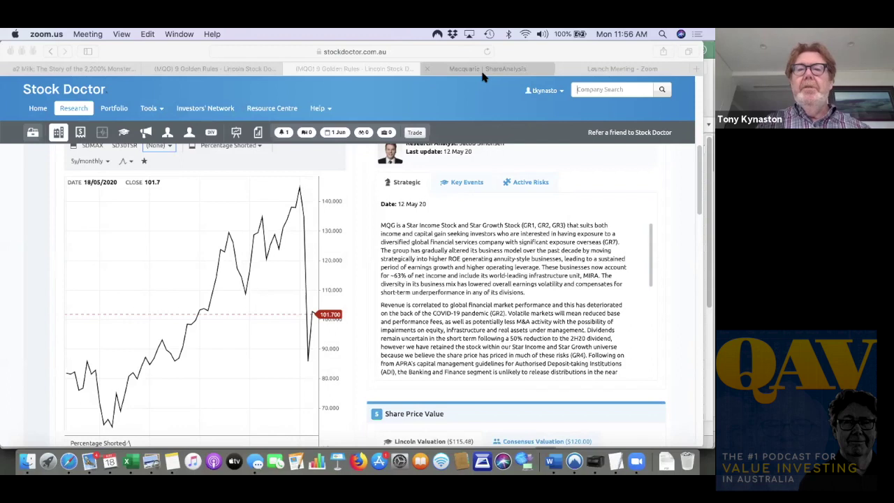
{"action": "left_click", "coordinate": [128, 463]}
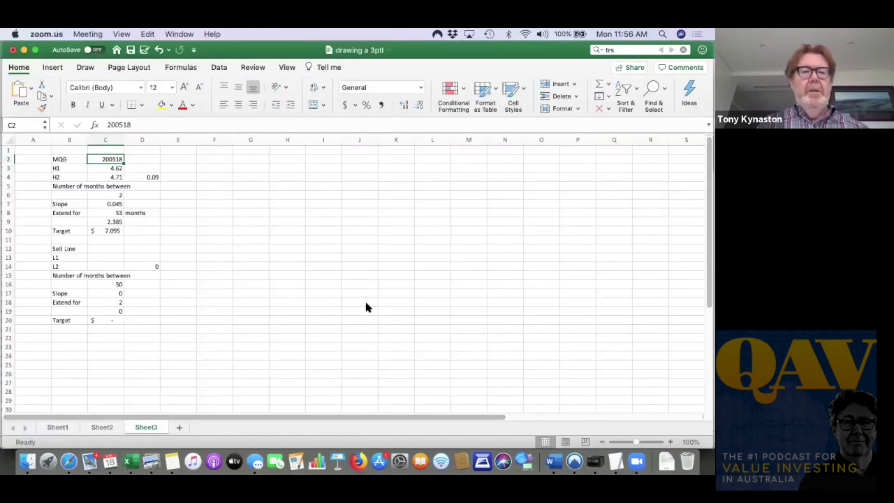
Enter MQG's buy-line highs: H1 144.77 and H2 134.83
{"action": "key", "text": "Down"}
{"action": "key", "text": "Left"}
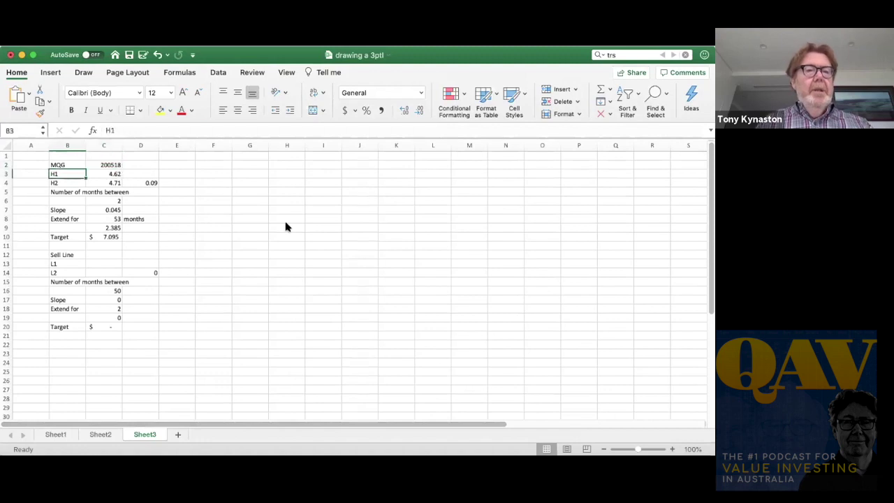
{"action": "key", "text": "Right"}
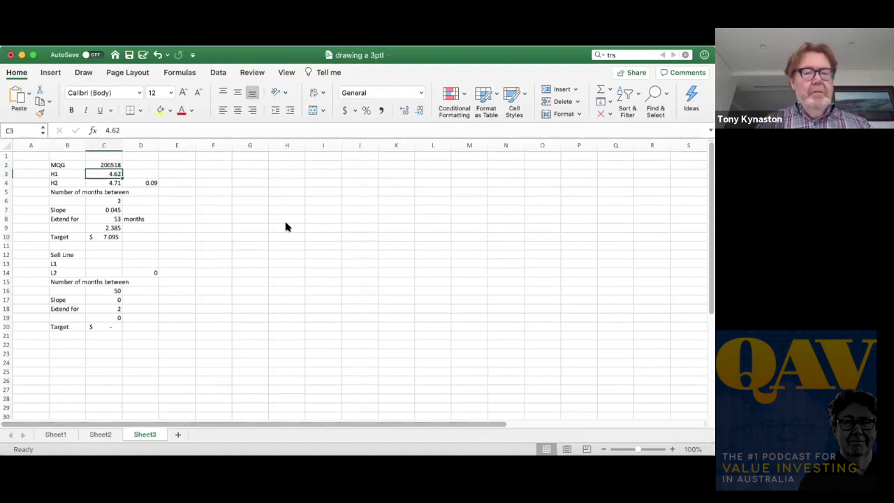
{"action": "type", "text": "144.77"}
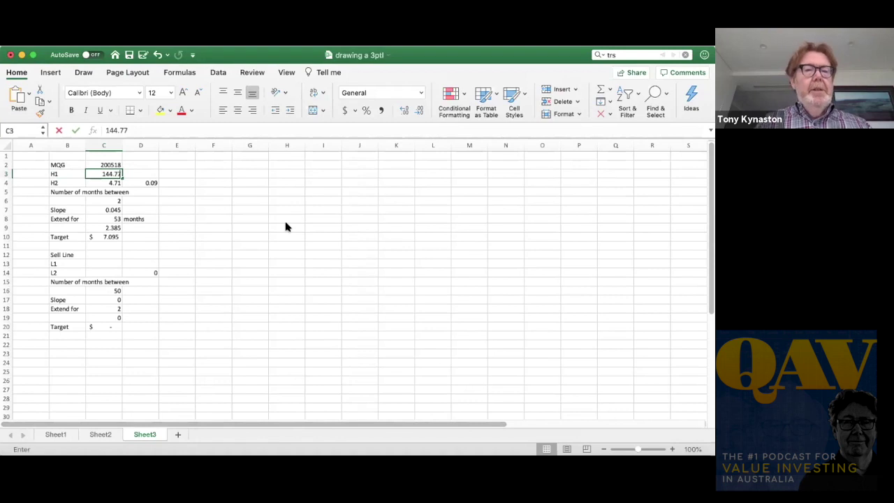
{"action": "key", "text": "Return"}
{"action": "type", "text": "13"}
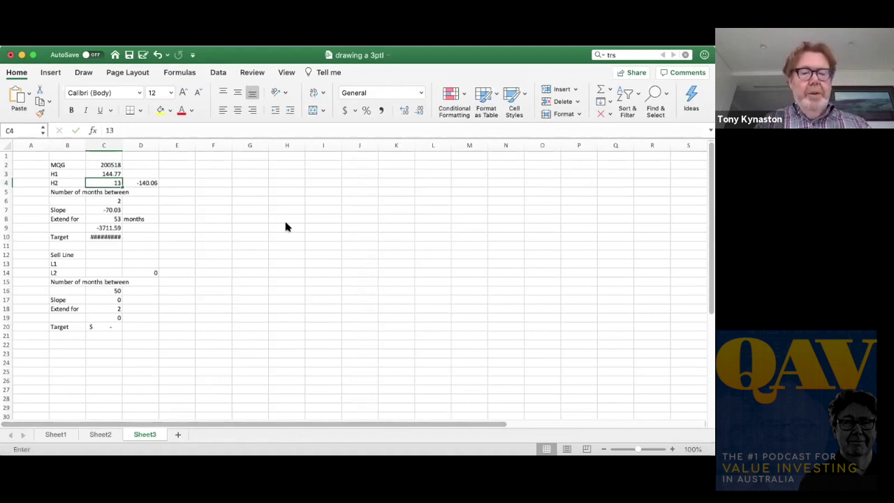
{"action": "type", "text": "4.83"}
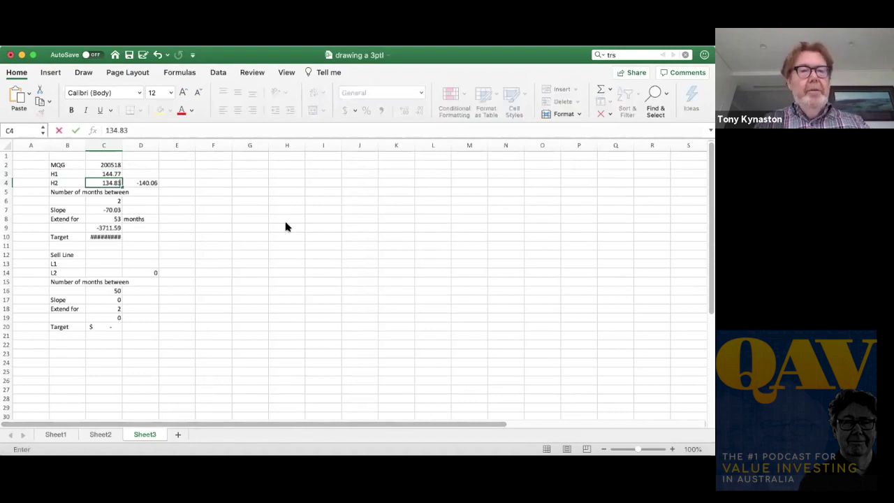
{"action": "key", "text": "Return"}
Set 1 month between highs and a 3-month extension, giving a $105.010 target
{"action": "key", "text": "Return"}
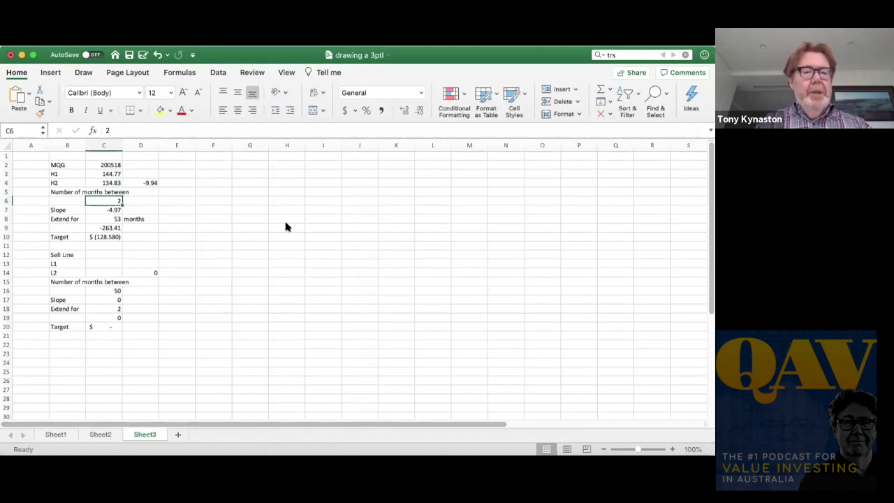
{"action": "type", "text": "1"}
{"action": "key", "text": "Return"}
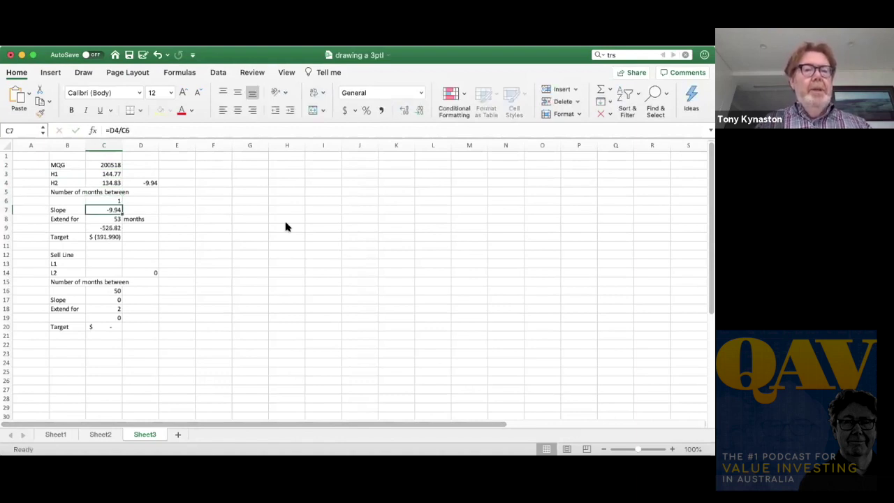
{"action": "key", "text": "Down"}
{"action": "key", "text": "Up"}
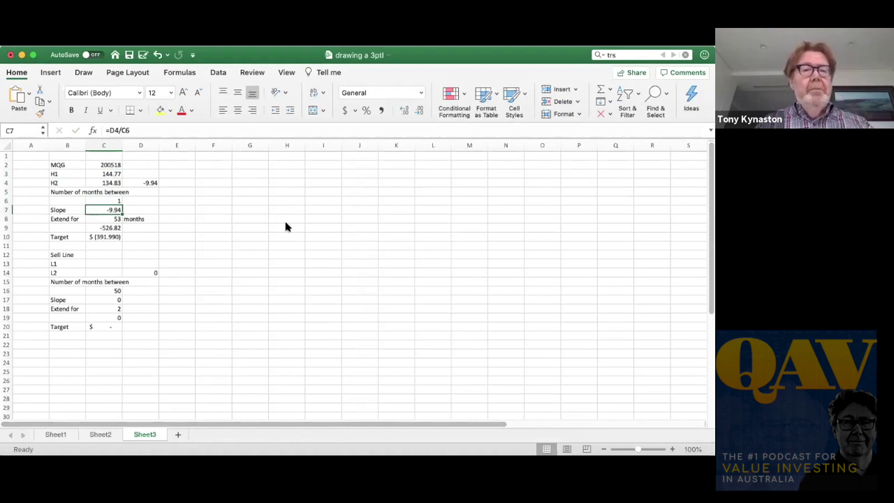
{"action": "key", "text": "Down"}
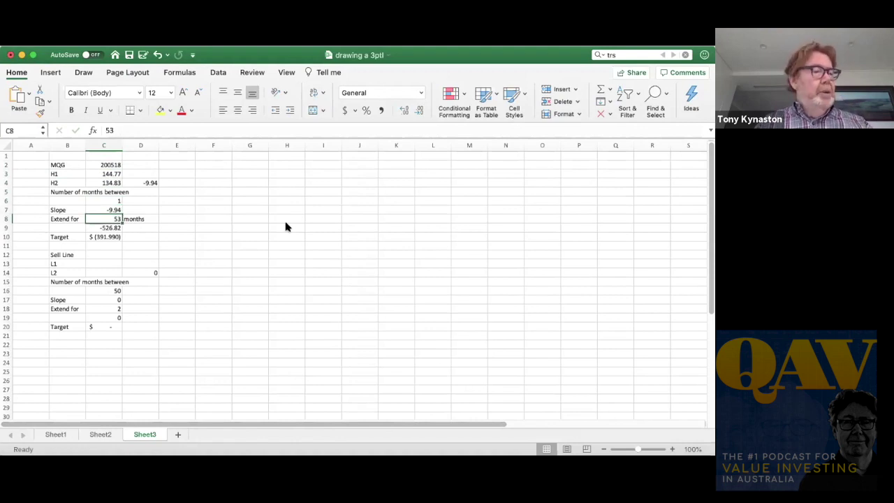
{"action": "type", "text": "3"}
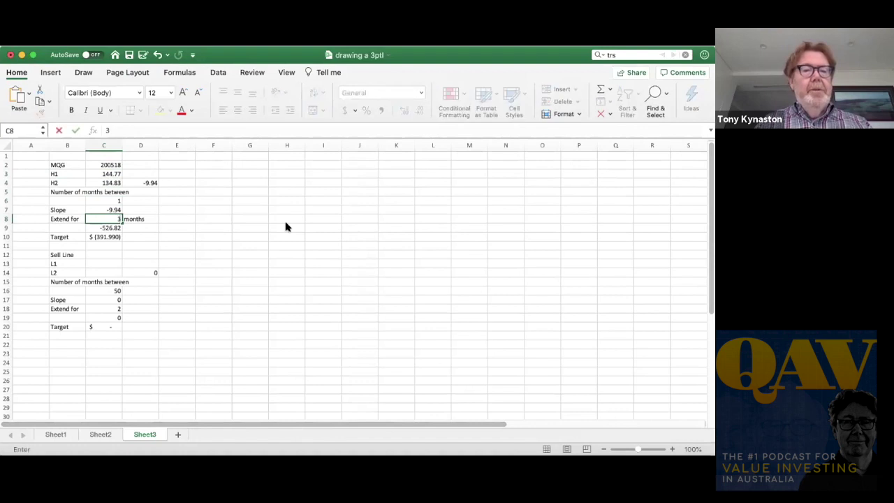
{"action": "key", "text": "Return"}
{"action": "key", "text": "Down"}
{"action": "key", "text": "Up"}
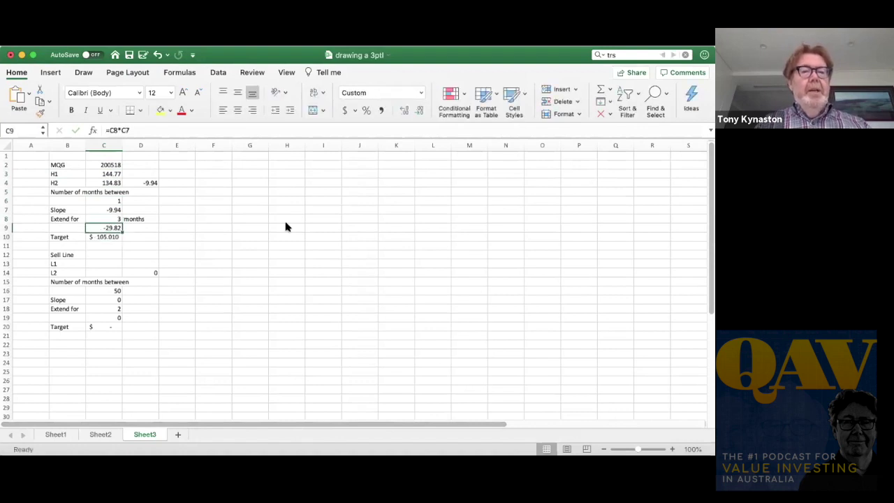
{"action": "key", "text": "Up"}
{"action": "key", "text": "Down"}
{"action": "key", "text": "Down"}
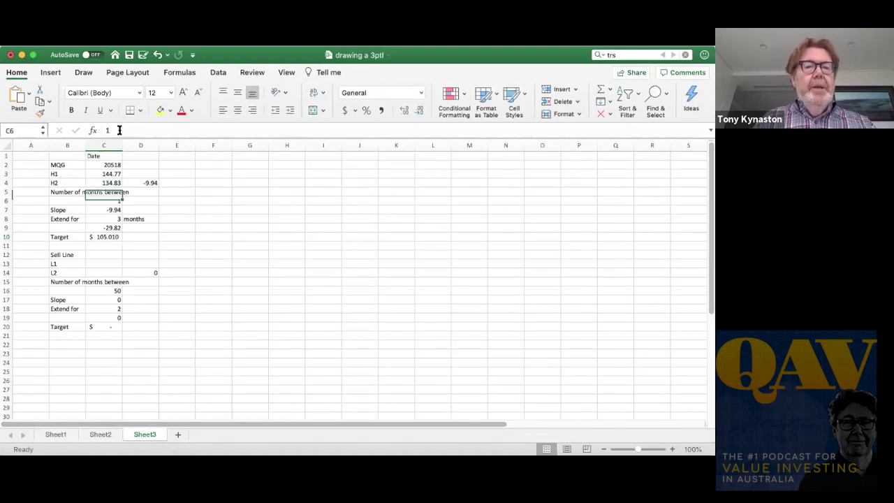
{"action": "key", "text": "Down"}
{"action": "key", "text": "Down"}
{"action": "key", "text": "Down"}
{"action": "key", "text": "Down"}
{"action": "key", "text": "Down"}
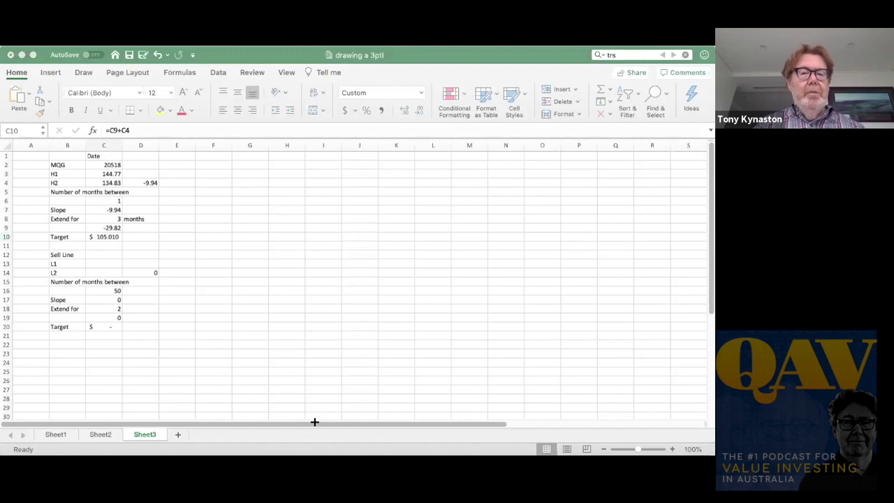
Enter MQG's sell line as L1 63.5, L2 85.75 and 47 months between
{"action": "key", "text": "Down"}
{"action": "key", "text": "Down"}
{"action": "key", "text": "Down"}
{"action": "type", "text": "=C3"}
{"action": "key", "text": "Return"}
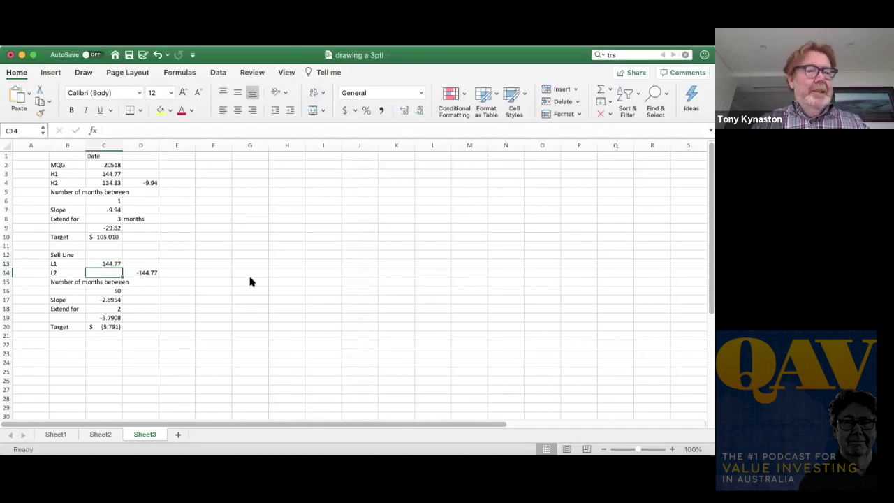
{"action": "key", "text": "Up"}
{"action": "type", "text": "63."}
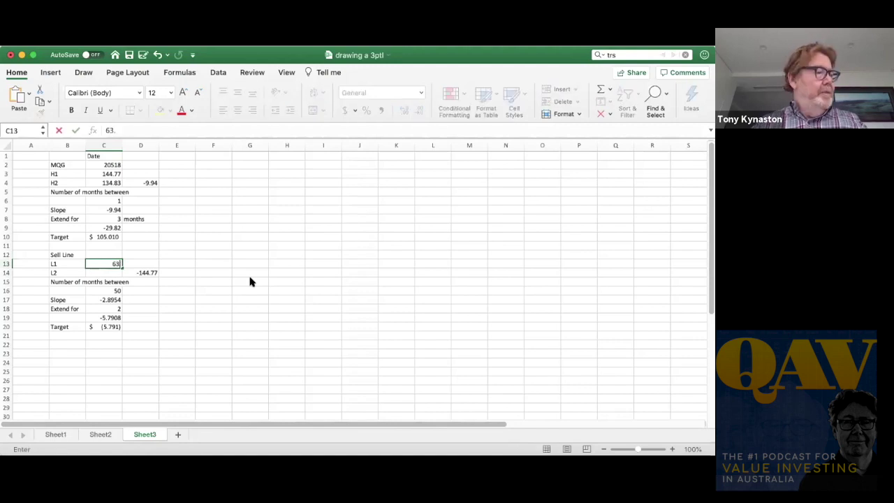
{"action": "type", "text": "5"}
{"action": "key", "text": "Return"}
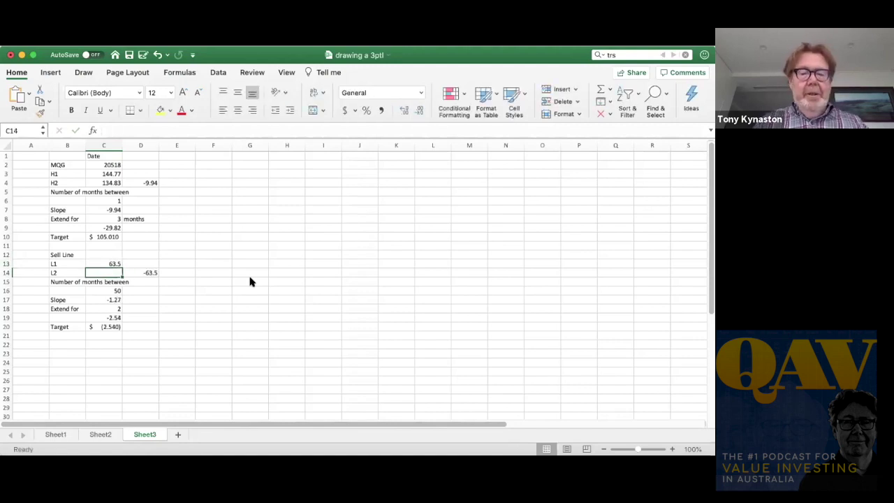
{"action": "type", "text": "85.75"}
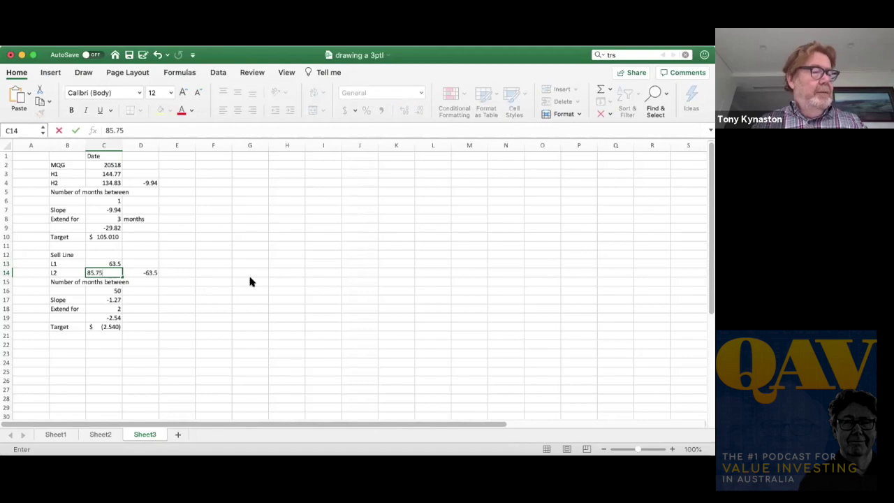
{"action": "key", "text": "Return"}
{"action": "key", "text": "Return"}
{"action": "key", "text": "Return"}
{"action": "key", "text": "Return"}
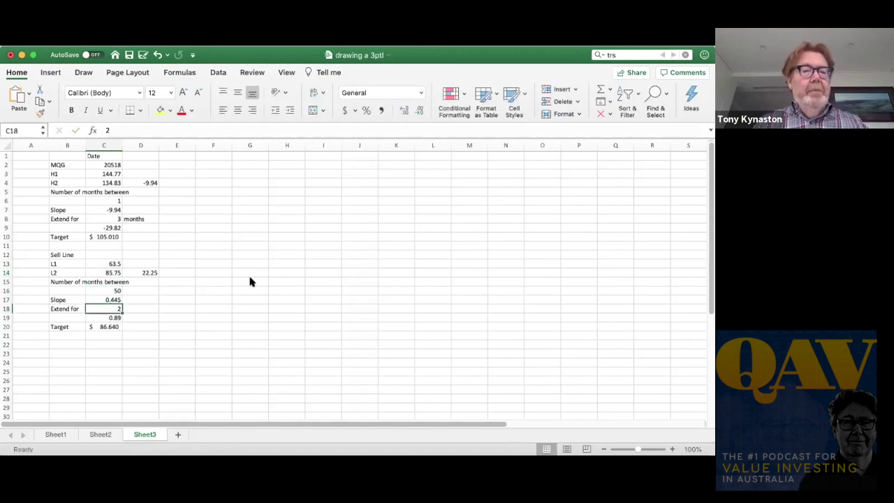
{"action": "key", "text": "Up"}
{"action": "key", "text": "Up"}
{"action": "key", "text": "Up"}
{"action": "key", "text": "Up"}
{"action": "key", "text": "Down"}
{"action": "key", "text": "Down"}
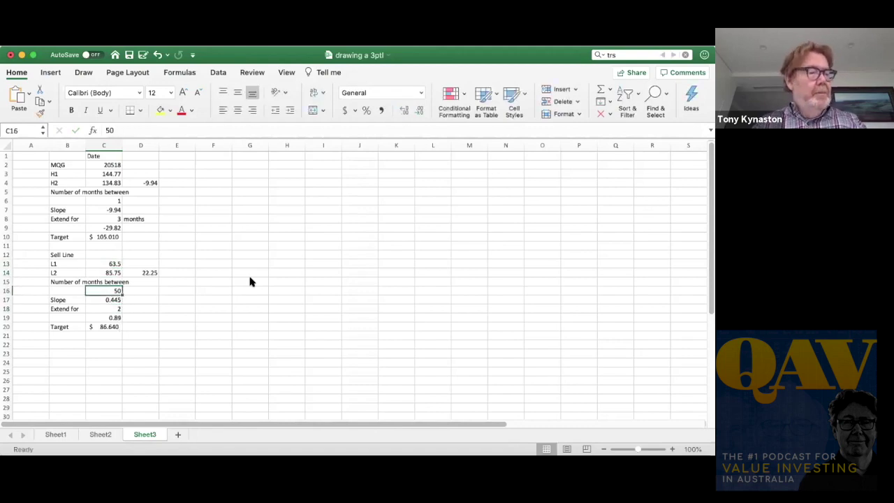
{"action": "type", "text": "47"}
{"action": "key", "text": "Return"}
{"action": "key", "text": "Return"}
{"action": "key", "text": "Return"}
{"action": "key", "text": "Return"}
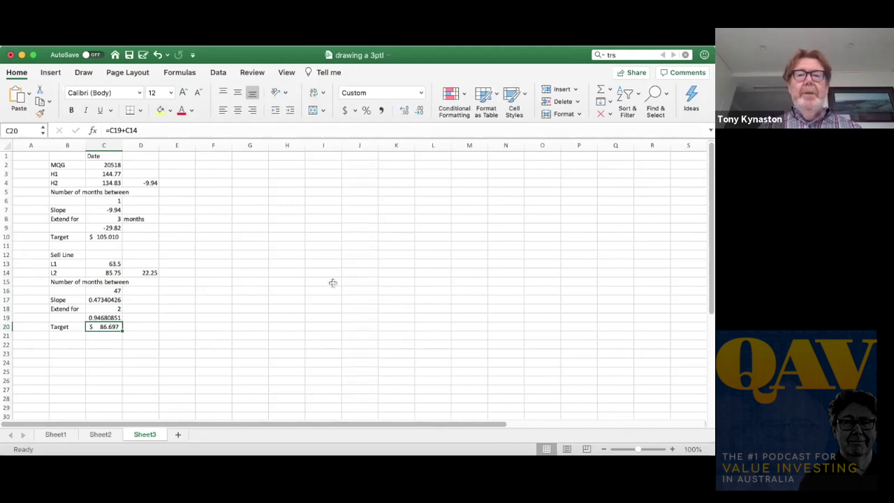
Copy the MQG calculation blocks and paste a duplicate starting at F1
{"action": "left_click", "coordinate": [72, 160]}
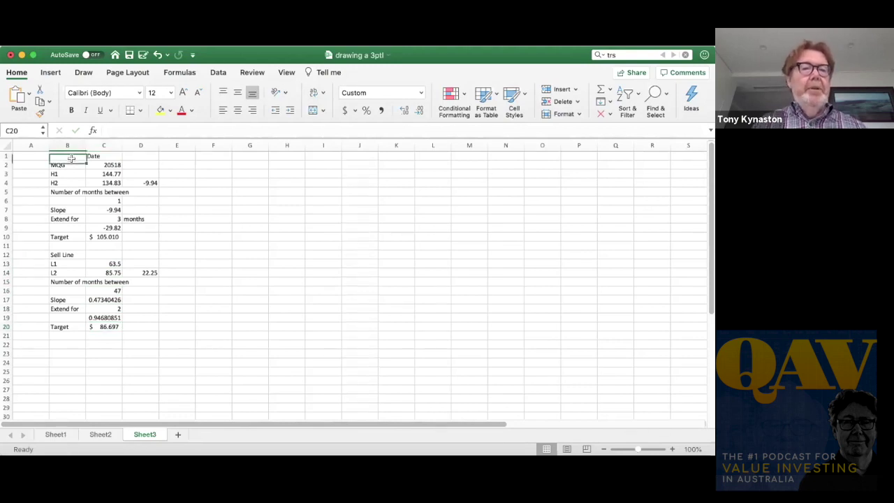
{"action": "key", "text": "shift+Right"}
{"action": "key", "text": "shift+Right"}
{"action": "key", "text": "shift+Down"}
{"action": "key", "text": "shift+Down"}
{"action": "key", "text": "shift+Down"}
{"action": "key", "text": "shift+Down"}
{"action": "key", "text": "shift+Down"}
{"action": "key", "text": "shift+Down"}
{"action": "key", "text": "shift+Down"}
{"action": "key", "text": "shift+Down"}
{"action": "key", "text": "shift+Down"}
{"action": "key", "text": "shift+Down"}
{"action": "key", "text": "shift+Down"}
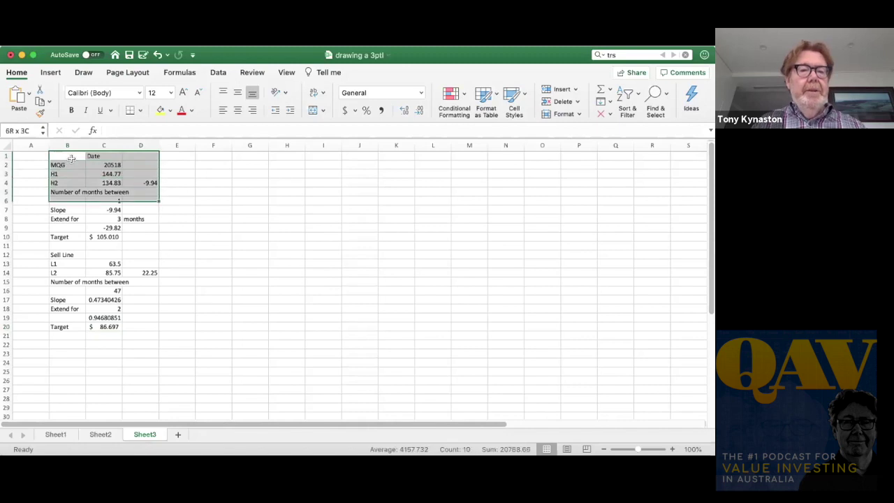
{"action": "key", "text": "shift+Down"}
{"action": "key", "text": "shift+Down"}
{"action": "key", "text": "shift+Down"}
{"action": "key", "text": "shift+Down"}
{"action": "key", "text": "shift+Down"}
{"action": "key", "text": "shift+Down"}
{"action": "key", "text": "shift+Down"}
{"action": "key", "text": "shift+Down"}
{"action": "key", "text": "shift+Down"}
{"action": "key", "text": "shift+Down"}
{"action": "key", "text": "shift+Up"}
{"action": "key", "text": "shift+Up"}
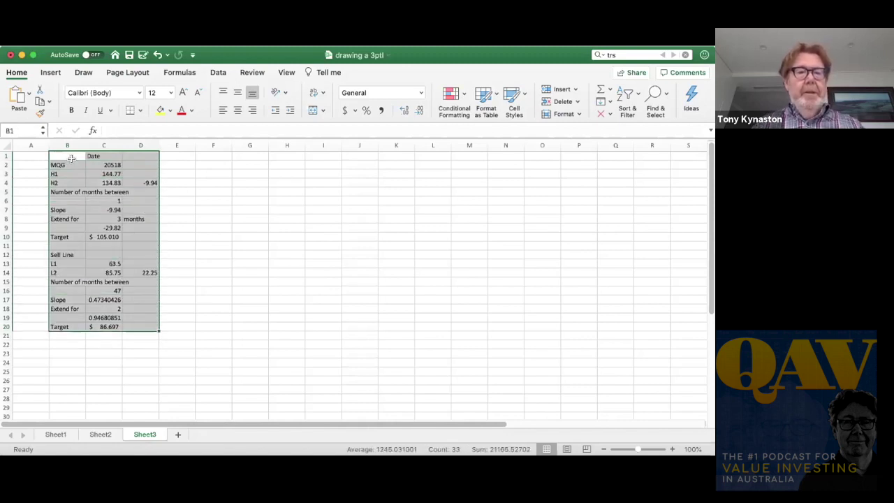
{"action": "key", "text": "cmd+c"}
{"action": "key", "text": "Right"}
{"action": "key", "text": "Right"}
{"action": "key", "text": "Right"}
{"action": "key", "text": "Right"}
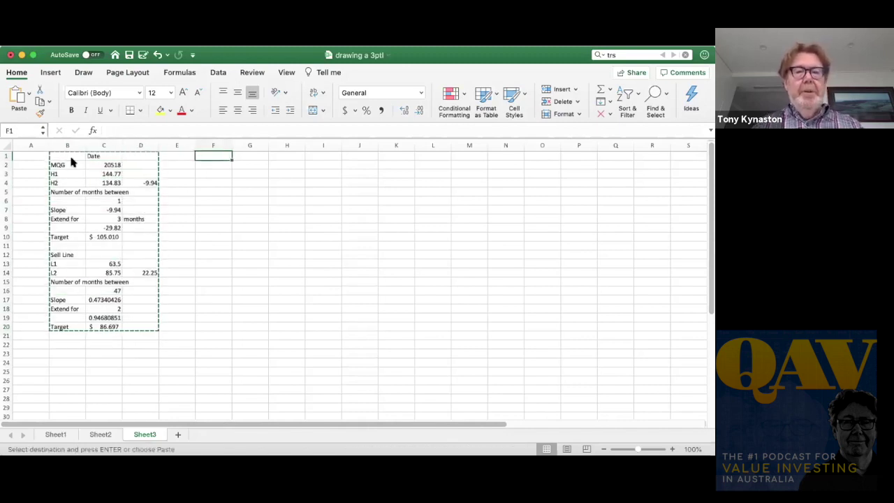
{"action": "key", "text": "super+v"}
Relabel the pasted block TRS and switch to Stock Doctor's TRS page
{"action": "key", "text": "Down"}
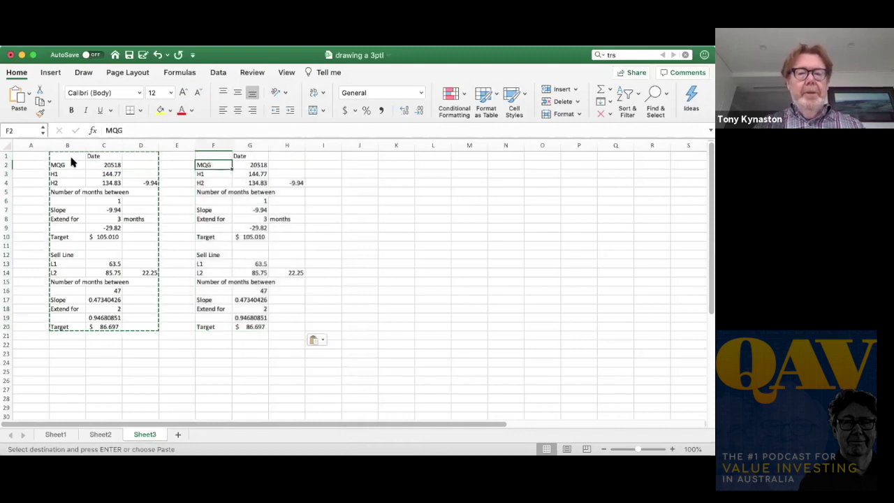
{"action": "type", "text": "TRS"}
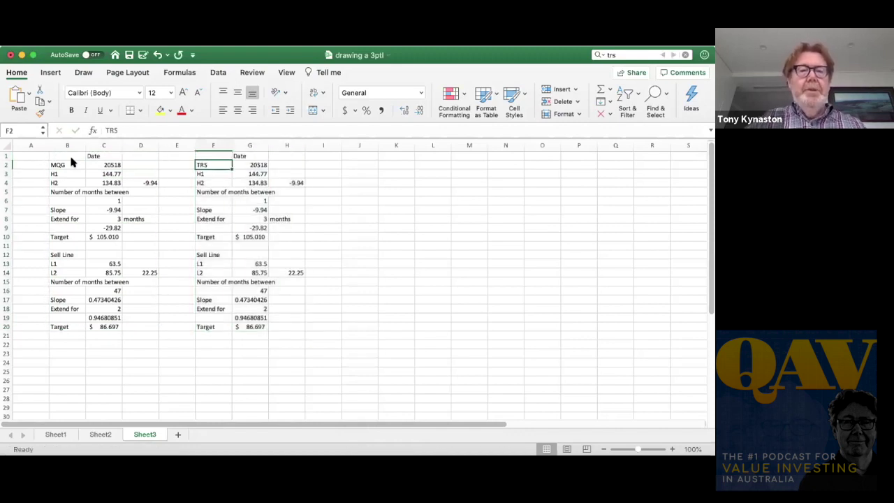
{"action": "key", "text": "Return"}
{"action": "key", "text": "Right"}
{"action": "key", "text": "super+Tab"}
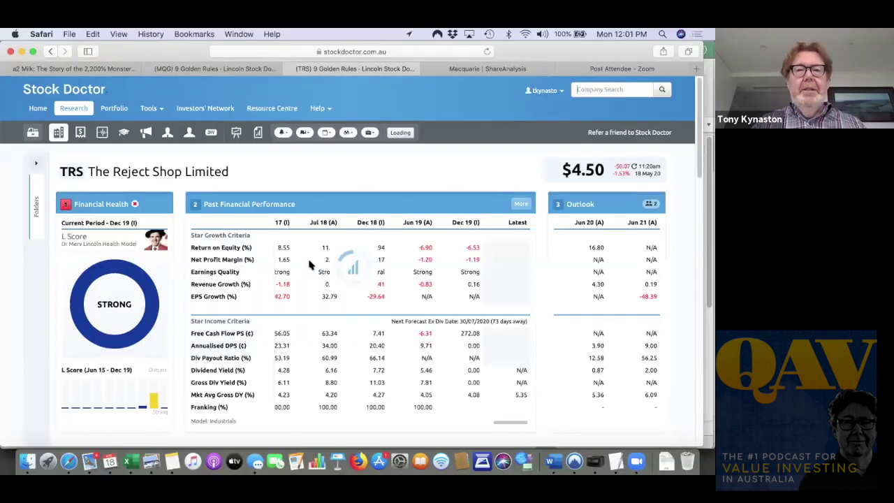
Scroll the TRS research page down to the share price chart and analyst comments
{"action": "scroll", "coordinate": [349, 265], "scroll_direction": "down", "scroll_amount": 6}
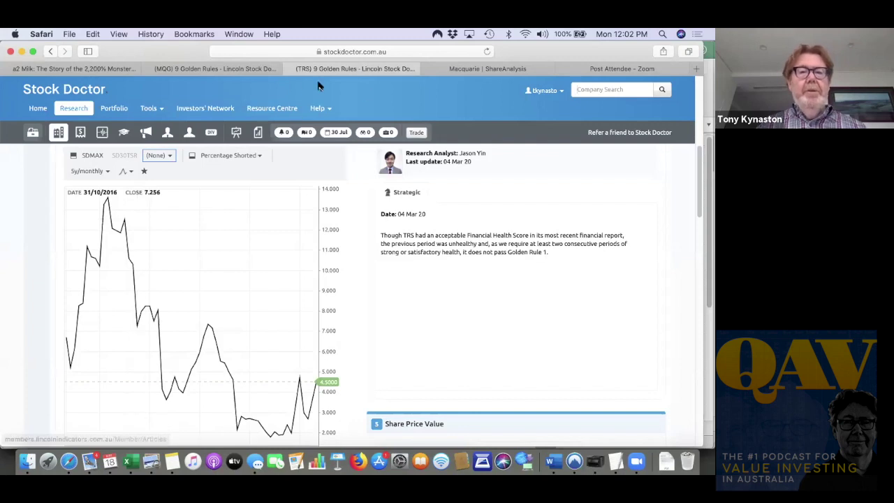
Enter TRS buy line H1 13.6, H2 12.51, 4 months between, 45-month extension
{"action": "left_click", "coordinate": [130, 461]}
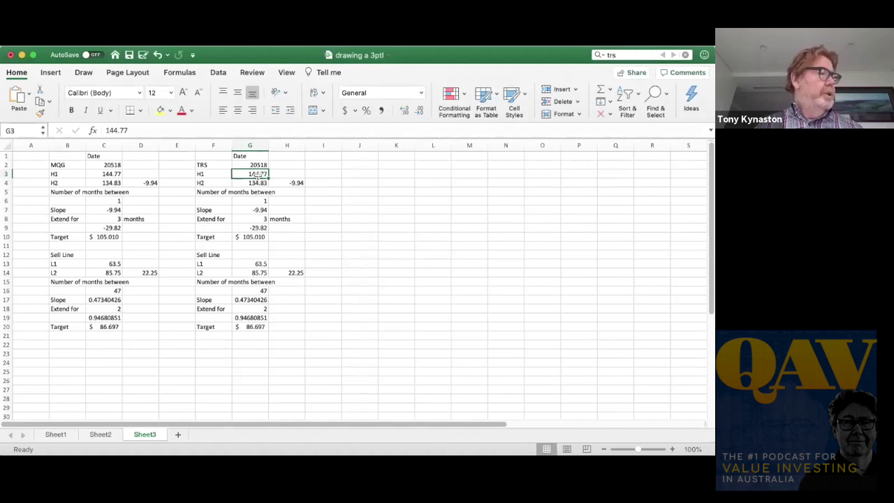
{"action": "type", "text": "13.6"}
{"action": "key", "text": "Return"}
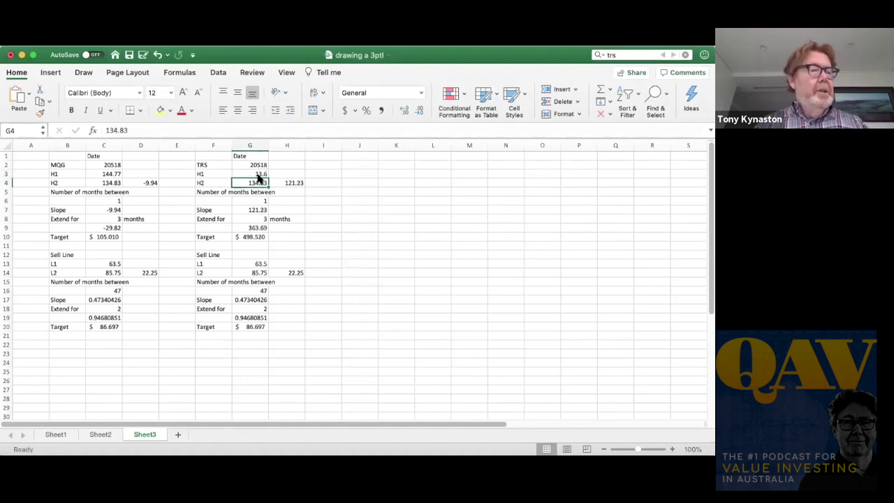
{"action": "type", "text": "12.51"}
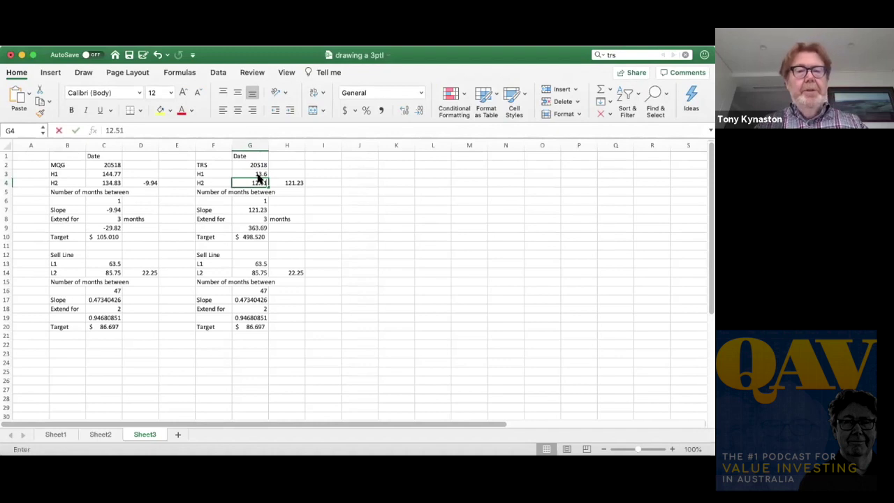
{"action": "key", "text": "Return"}
{"action": "key", "text": "Down"}
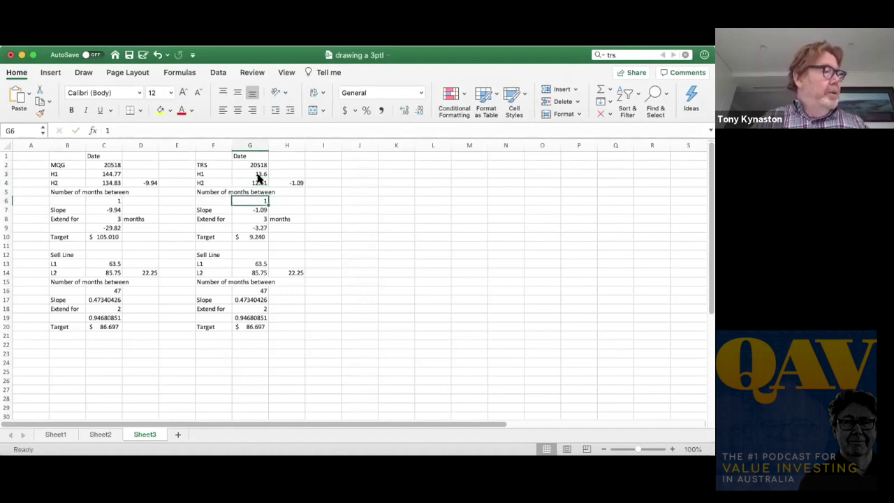
{"action": "type", "text": "4"}
{"action": "key", "text": "Return"}
{"action": "key", "text": "Return"}
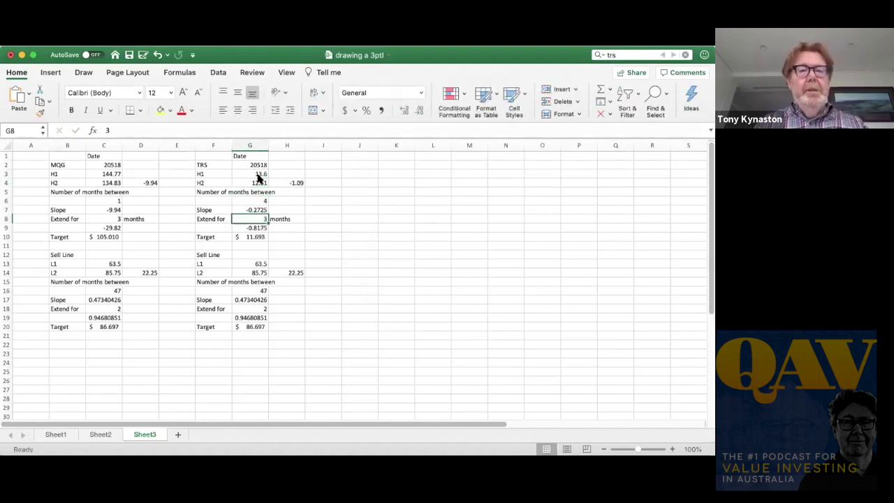
{"action": "type", "text": "45"}
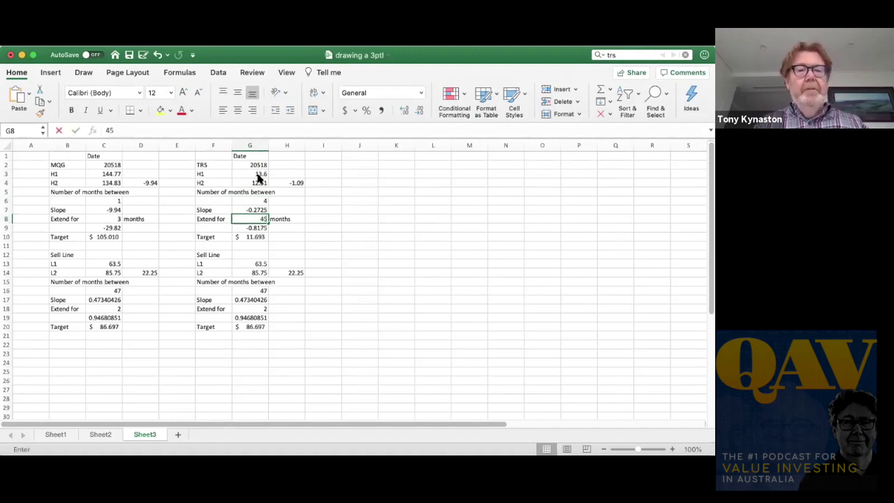
{"action": "key", "text": "Return"}
{"action": "key", "text": "Return"}
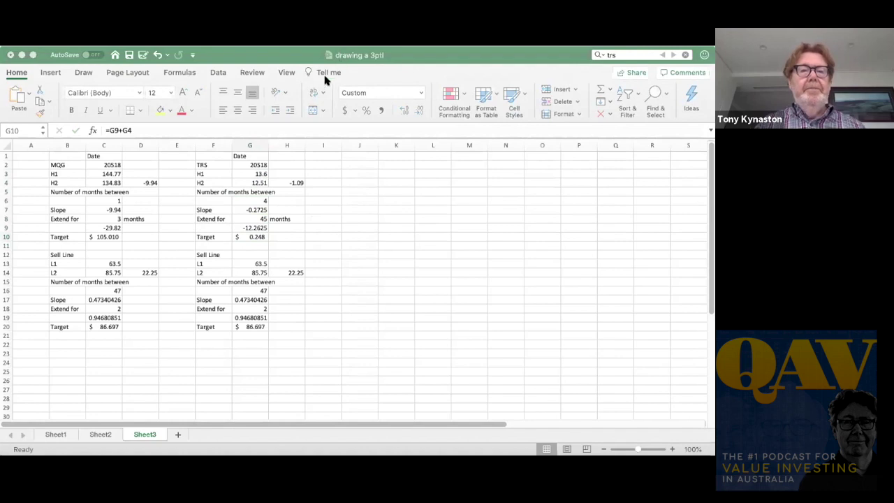
Check the TRS chart peak and consensus valuation in Stock Doctor, then return to Excel
{"action": "left_click", "coordinate": [413, 345]}
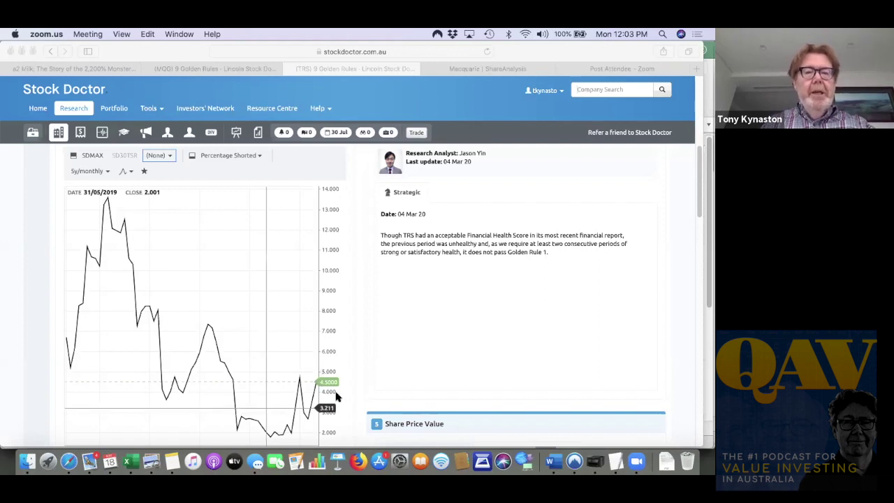
{"action": "scroll", "coordinate": [366, 384], "scroll_direction": "down", "scroll_amount": 2}
{"action": "scroll", "coordinate": [369, 390], "scroll_direction": "down", "scroll_amount": 3}
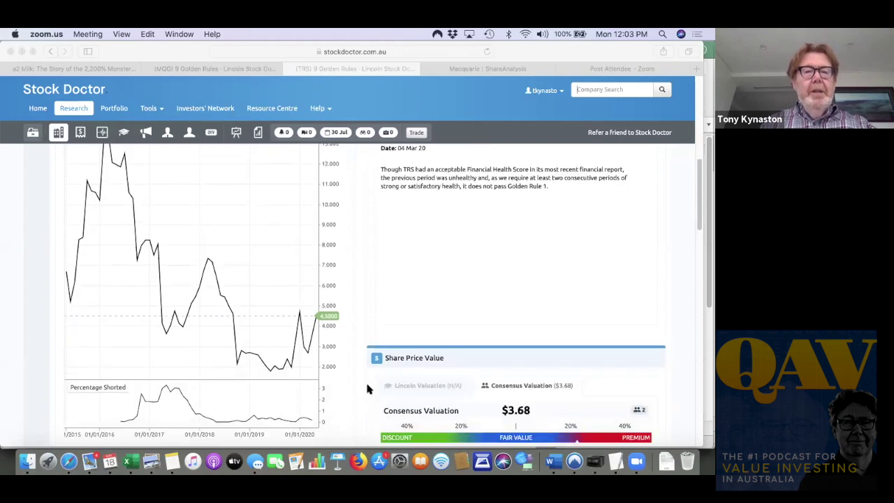
{"action": "scroll", "coordinate": [368, 386], "scroll_direction": "up", "scroll_amount": 1}
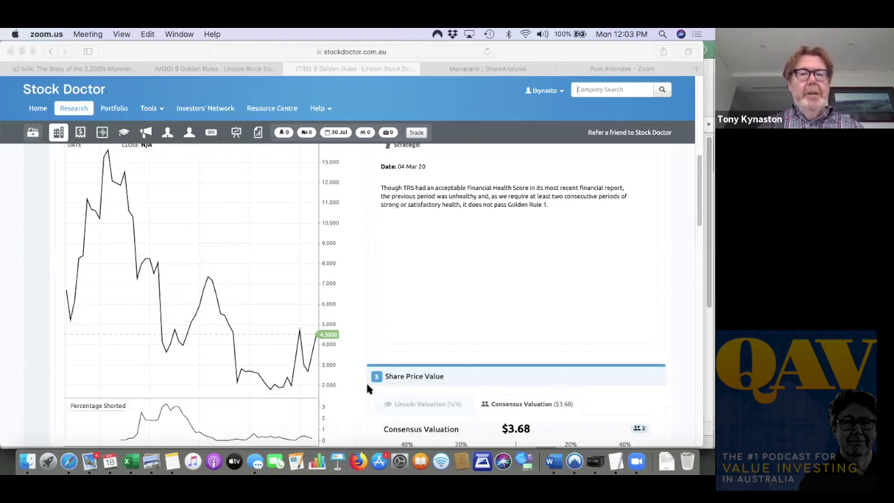
{"action": "scroll", "coordinate": [367, 385], "scroll_direction": "up", "scroll_amount": 1}
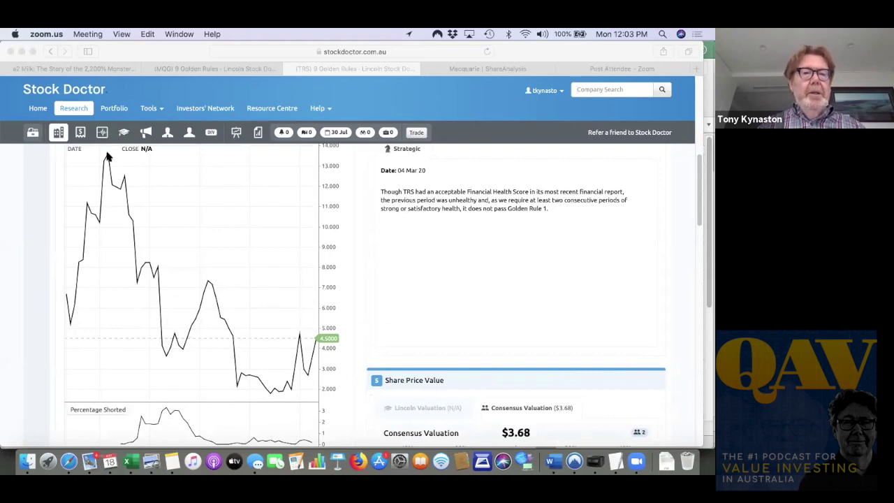
{"action": "mouse_move", "coordinate": [109, 157]}
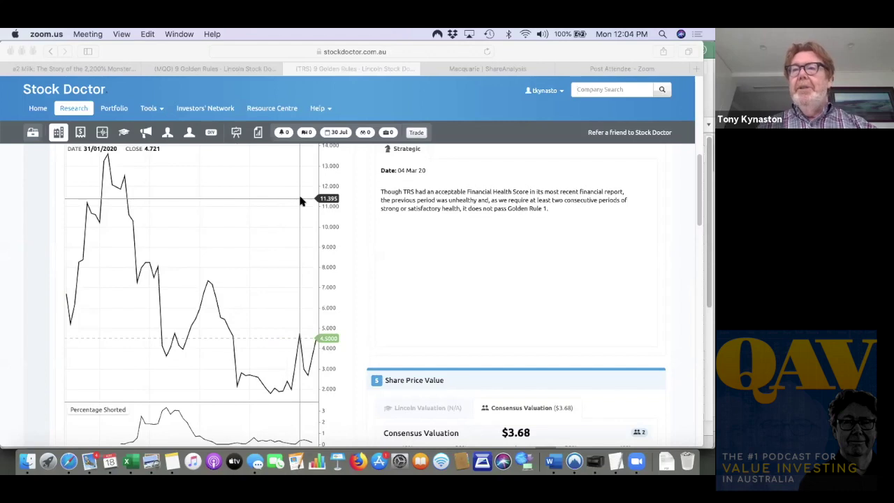
{"action": "key", "text": "super+Tab"}
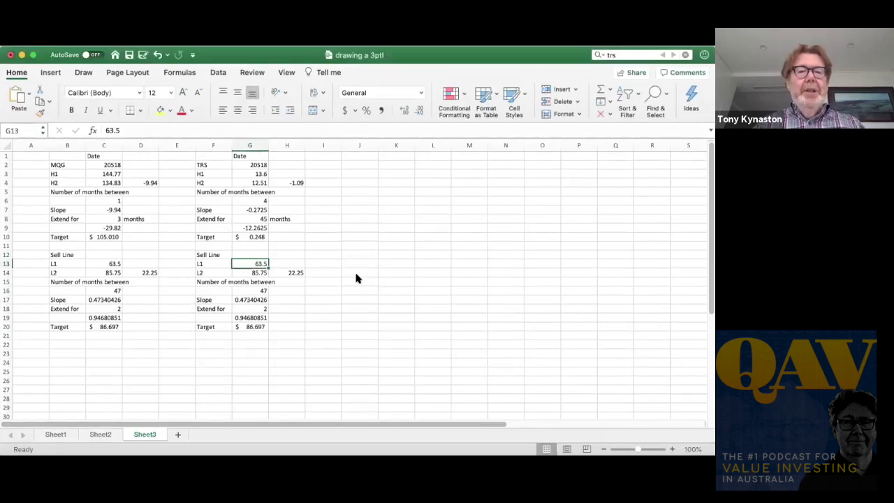
Copy the TRS block F1:H20 and paste a second copy at J1
{"action": "key", "text": "Up"}
{"action": "key", "text": "Up"}
{"action": "key", "text": "Up"}
{"action": "key", "text": "Up"}
{"action": "key", "text": "Up"}
{"action": "key", "text": "Up"}
{"action": "key", "text": "Up"}
{"action": "key", "text": "Up"}
{"action": "key", "text": "Up"}
{"action": "key", "text": "Up"}
{"action": "key", "text": "Up"}
{"action": "key", "text": "Up"}
{"action": "key", "text": "Left"}
{"action": "key", "text": "shift+Right"}
{"action": "key", "text": "shift+Right"}
{"action": "key", "text": "shift+Down"}
{"action": "key", "text": "shift+Down"}
{"action": "key", "text": "shift+Down"}
{"action": "key", "text": "shift+Down"}
{"action": "key", "text": "shift+Down"}
{"action": "key", "text": "shift+Down"}
{"action": "key", "text": "shift+Down"}
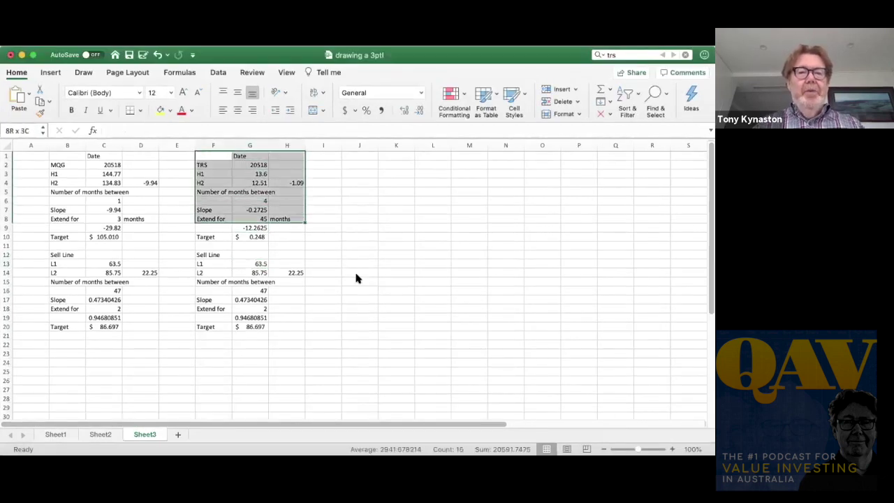
{"action": "key", "text": "shift+Down"}
{"action": "key", "text": "shift+Down"}
{"action": "key", "text": "shift+Down"}
{"action": "key", "text": "shift+Down"}
{"action": "key", "text": "shift+Down"}
{"action": "key", "text": "shift+Down"}
{"action": "key", "text": "shift+Down"}
{"action": "key", "text": "shift+Down"}
{"action": "key", "text": "shift+Down"}
{"action": "key", "text": "shift+Down"}
{"action": "key", "text": "shift+Down"}
{"action": "key", "text": "shift+Down"}
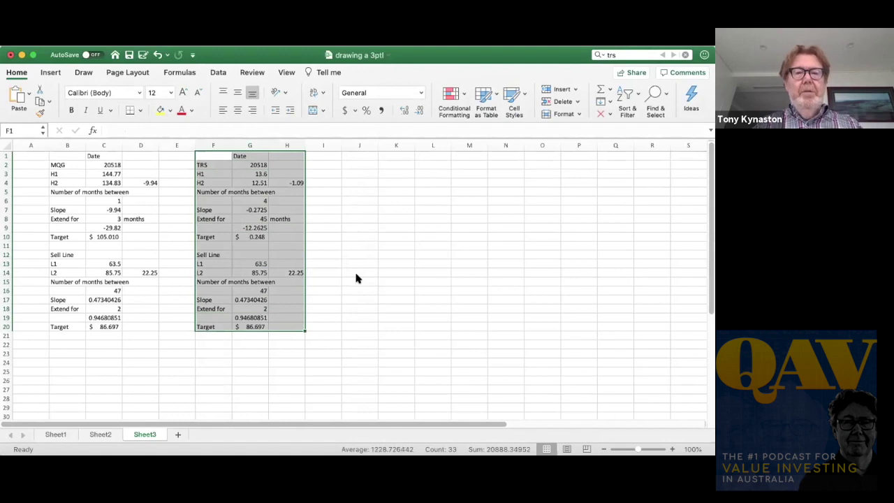
{"action": "key", "text": "super+c"}
{"action": "key", "text": "Right"}
{"action": "key", "text": "Right"}
{"action": "key", "text": "Right"}
{"action": "key", "text": "Right"}
{"action": "key", "text": "super+v"}
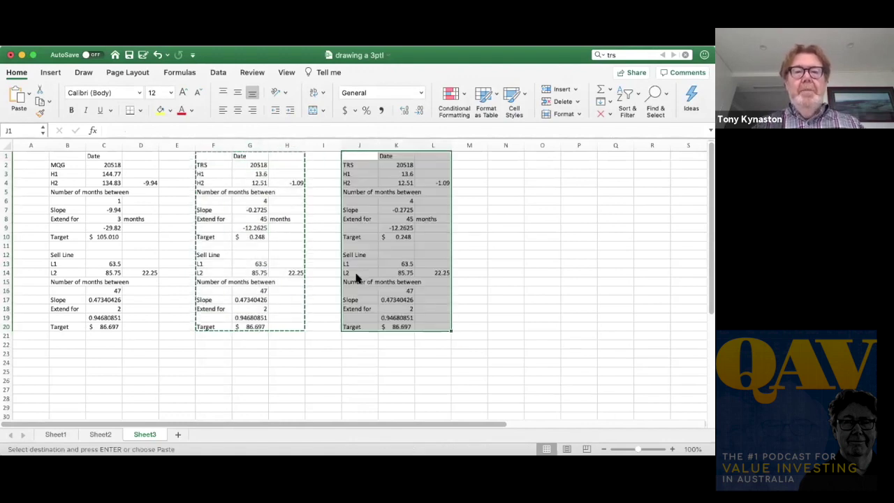
Change the second TRS block's H2 to 4.72
{"action": "key", "text": "Down"}
{"action": "key", "text": "Right"}
{"action": "key", "text": "Left"}
{"action": "key", "text": "Right"}
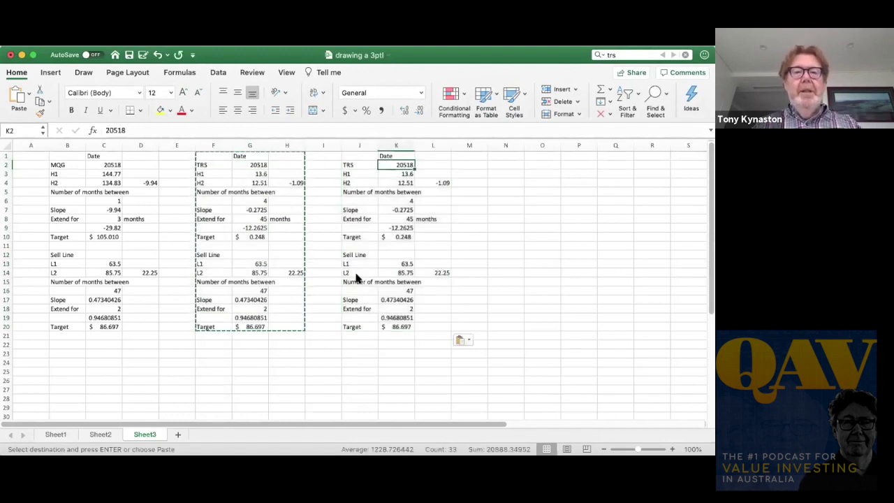
{"action": "key", "text": "Right"}
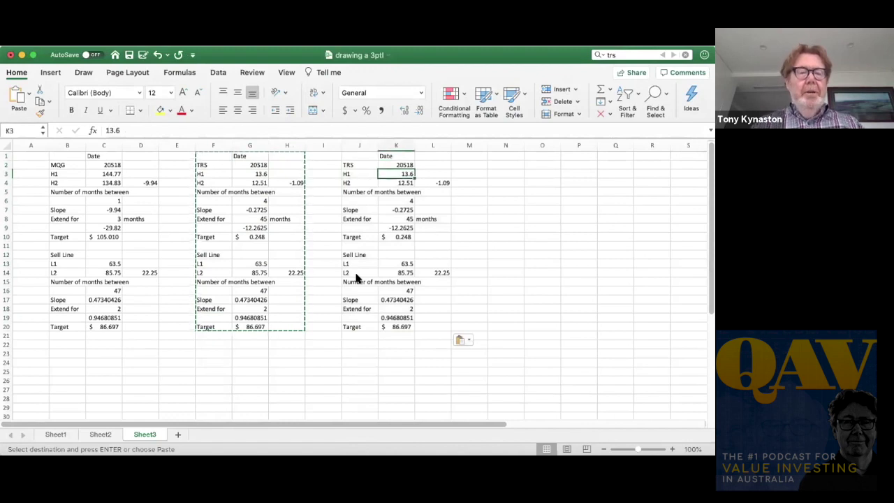
{"action": "key", "text": "Down"}
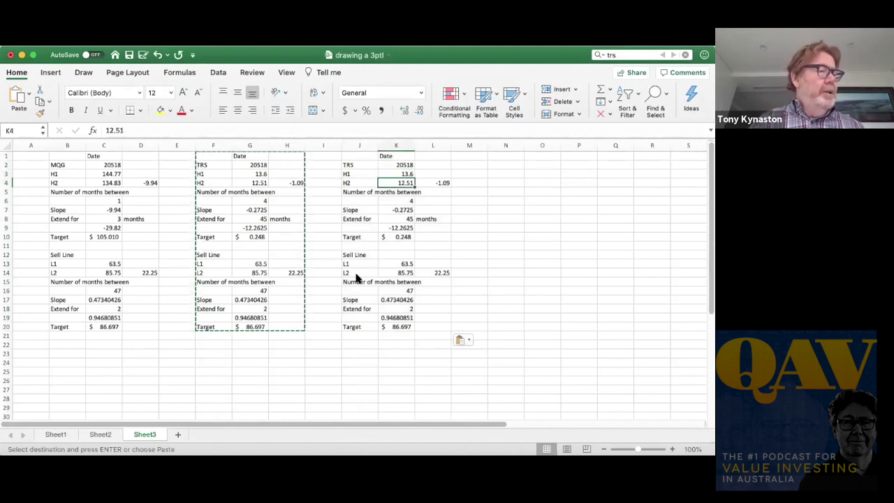
{"action": "type", "text": "4"}
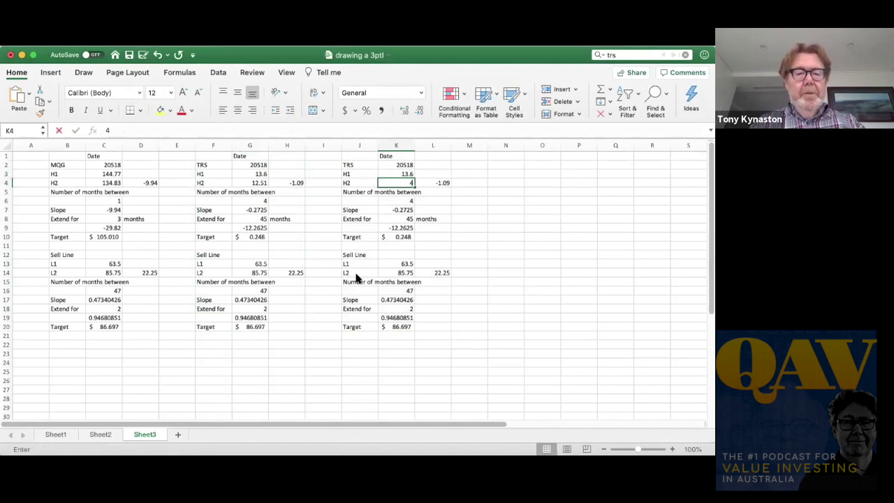
{"action": "type", "text": ".72"}
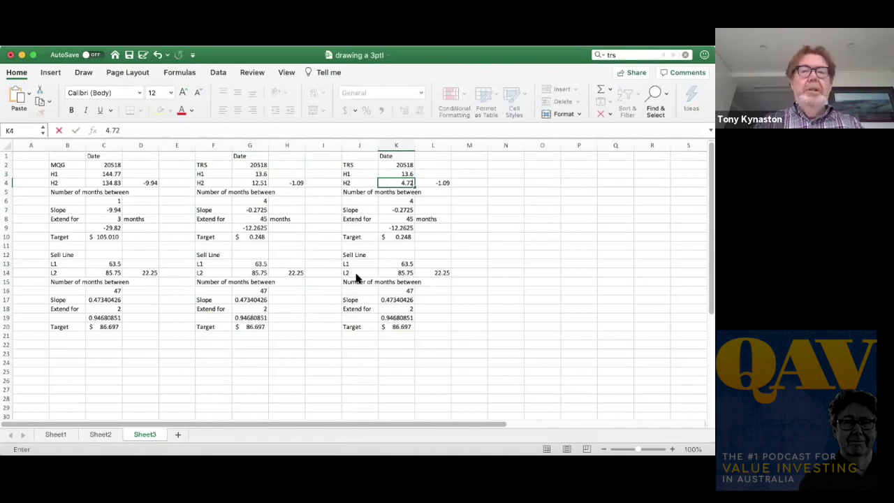
{"action": "key", "text": "Return"}
Set the second block to 46 months between and a 4-month extension
{"action": "key", "text": "Down"}
{"action": "type", "text": "46"}
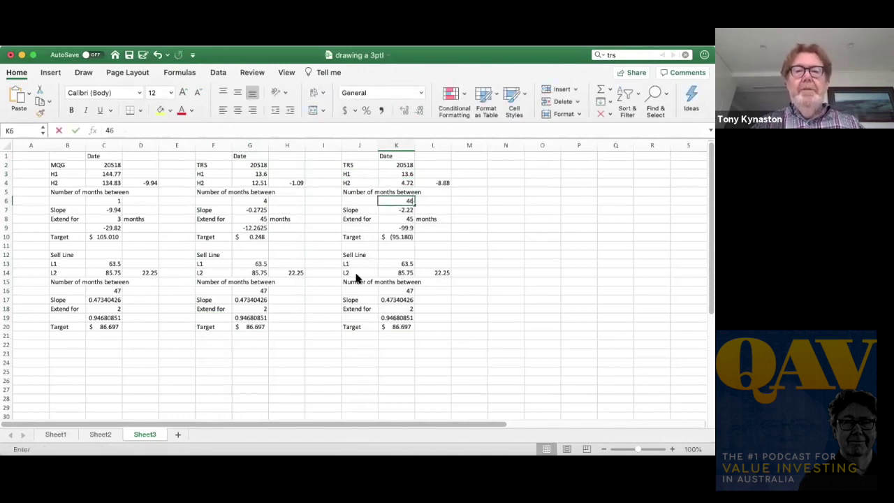
{"action": "key", "text": "Return"}
{"action": "key", "text": "Down"}
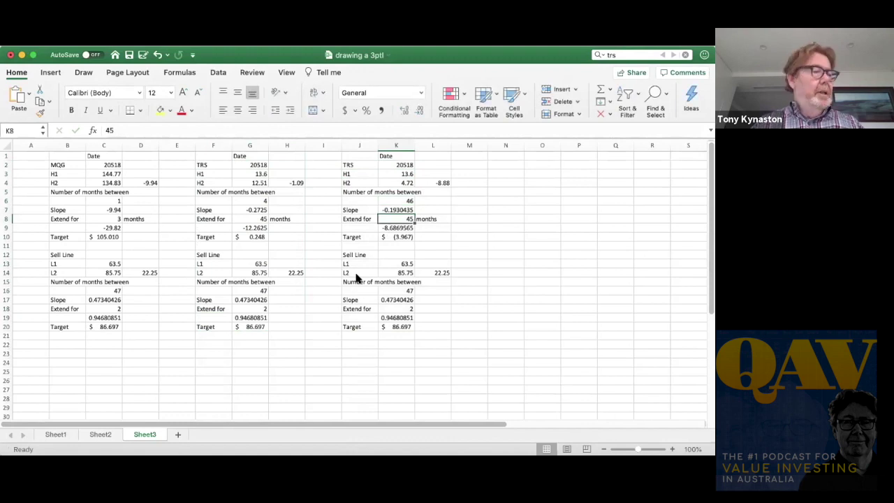
{"action": "type", "text": "4"}
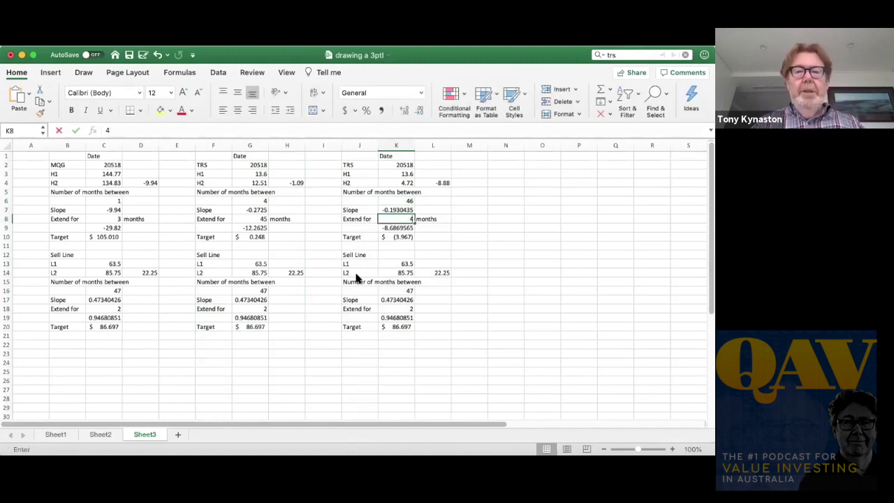
{"action": "key", "text": "Return"}
{"action": "key", "text": "Down"}
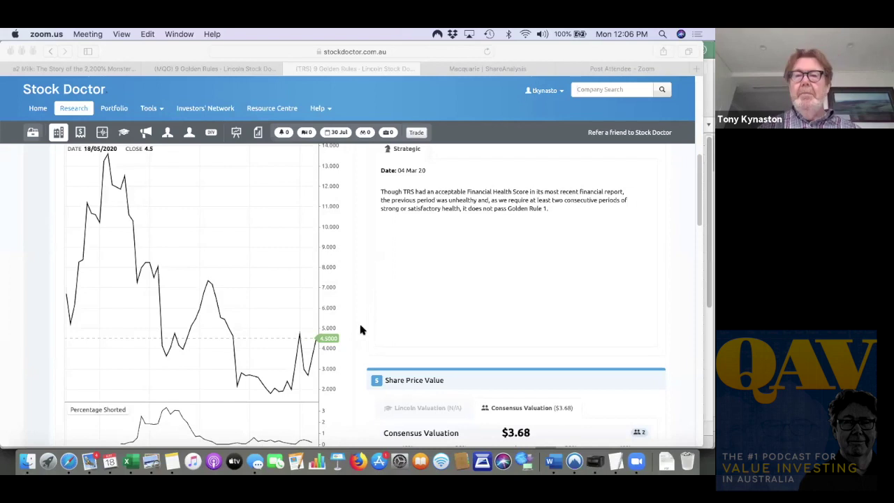
Bring the workbook forward to review the second TRS block's $3.948 target
{"action": "left_click", "coordinate": [130, 463]}
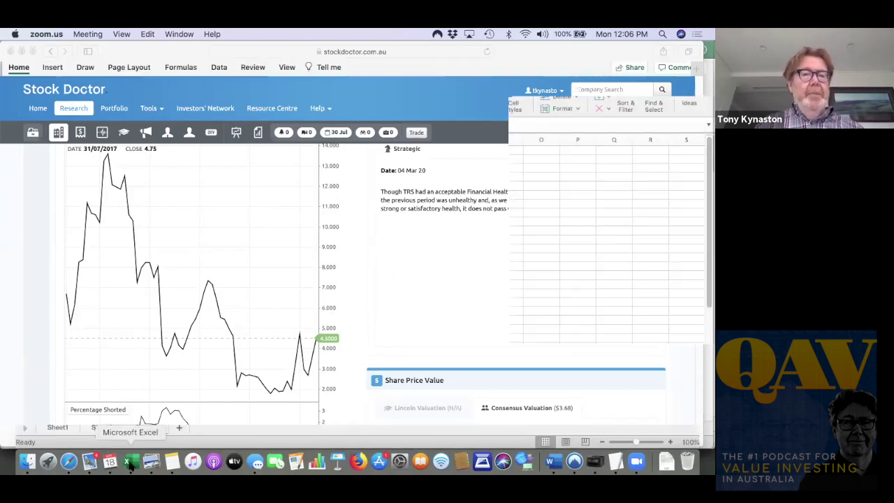